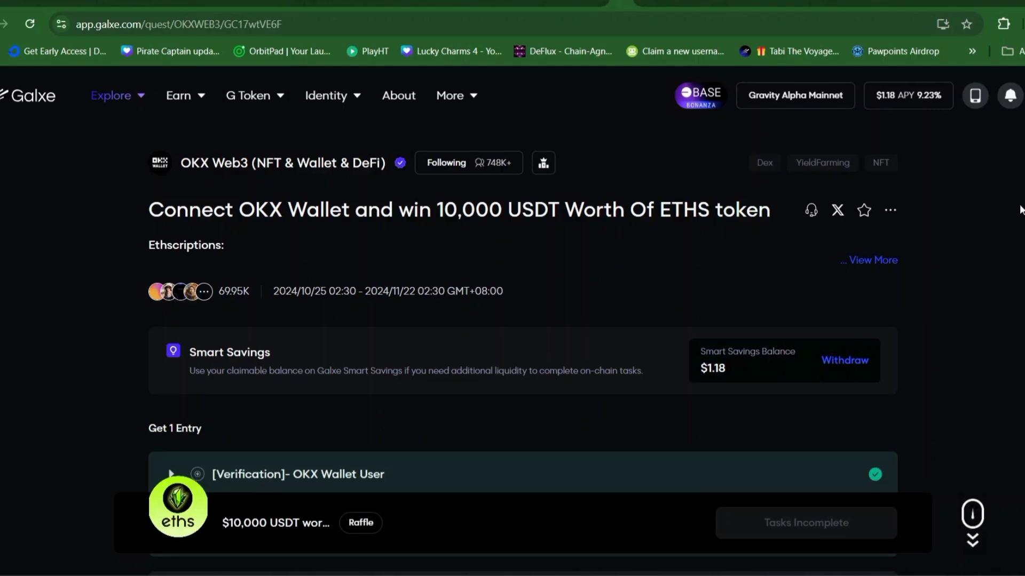
# Step: Expand the Ethscriptions quest description to show the full text, rules and task list
pyautogui.click(890, 261)
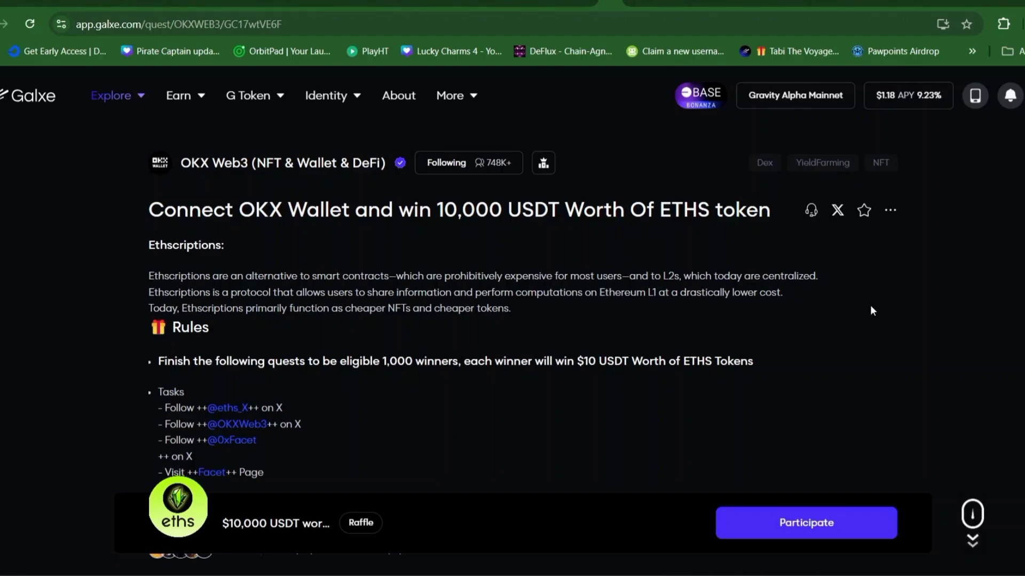
pyautogui.scroll(-3, 869, 311)
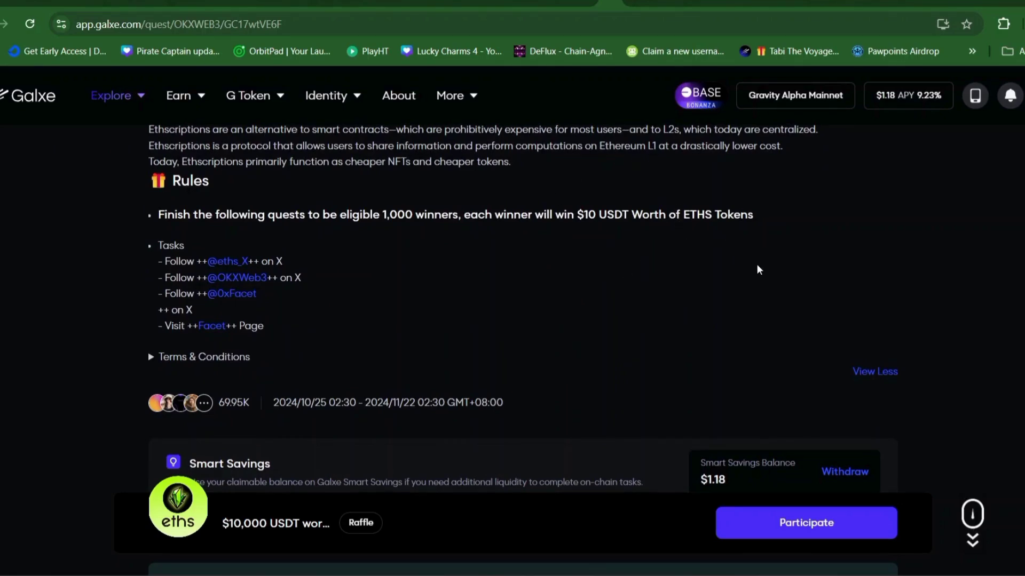
pyautogui.scroll(3, 756, 263)
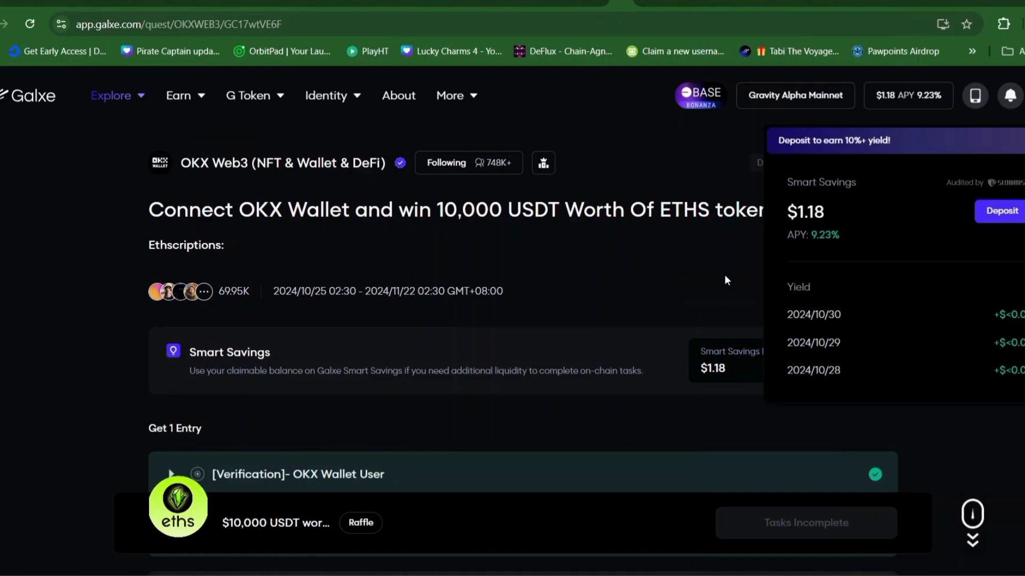
pyautogui.scroll(-5, 952, 354)
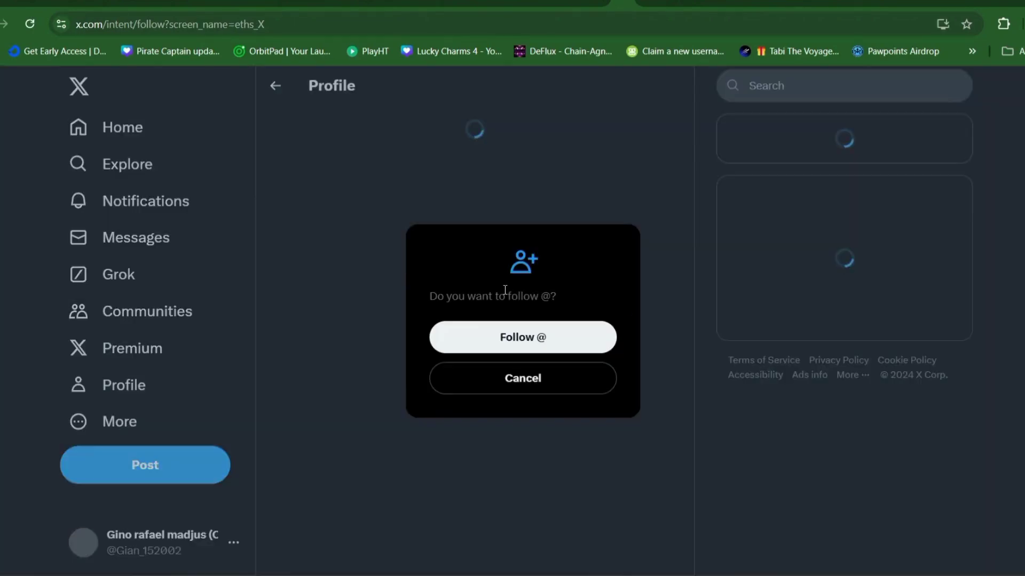
pyautogui.click(521, 345)
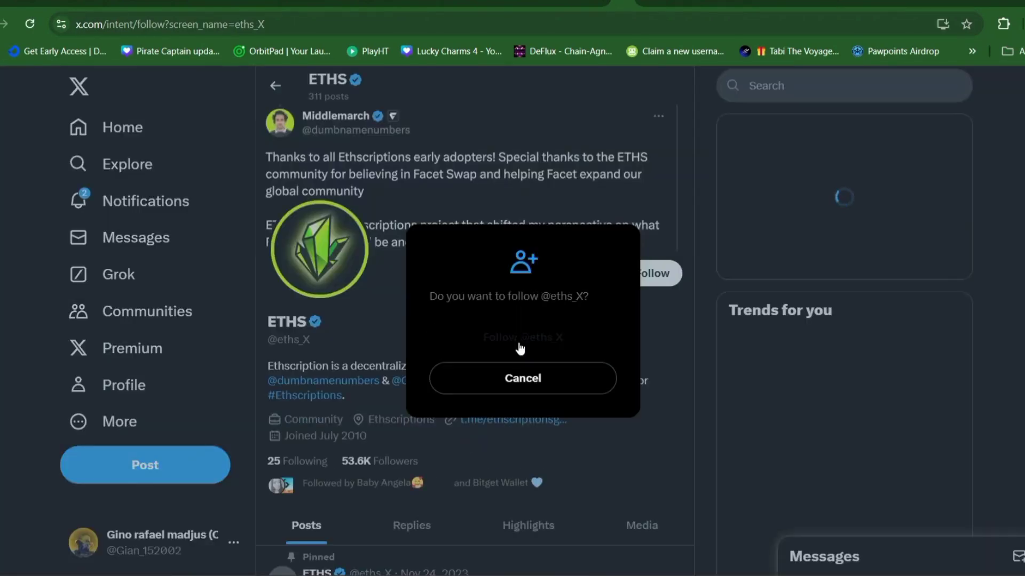
pyautogui.click(588, 275)
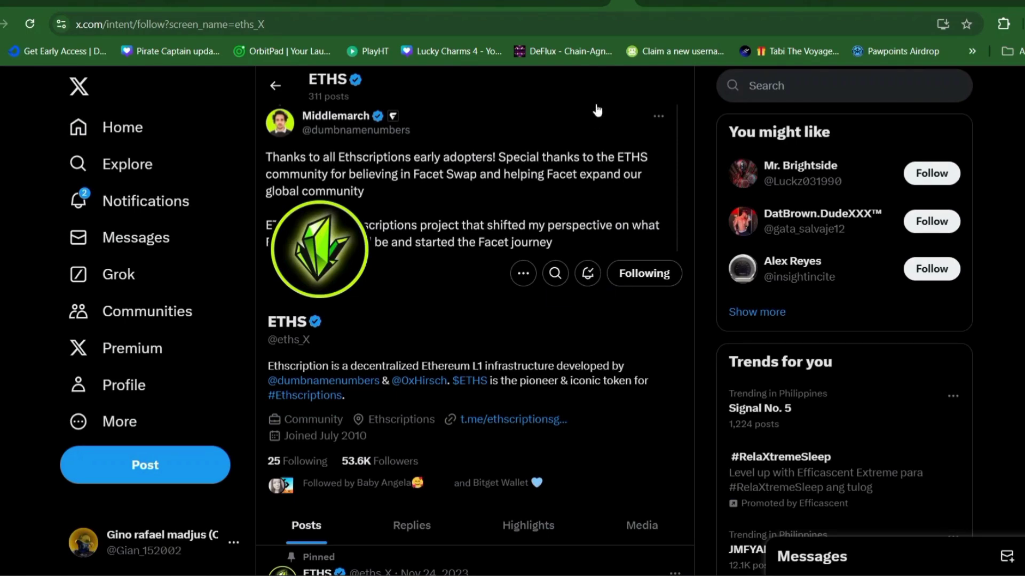
pyautogui.click(604, 1)
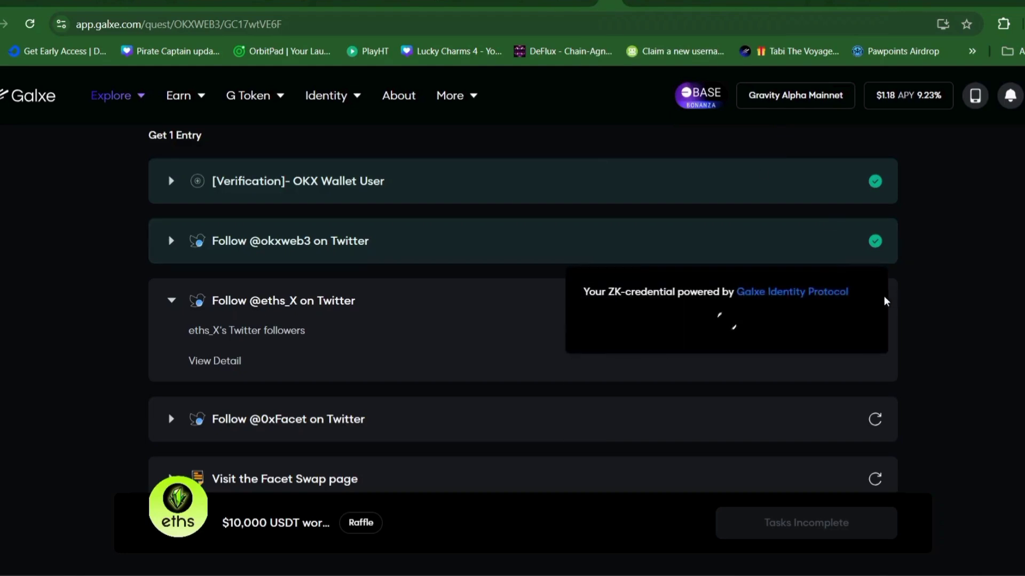
pyautogui.click(327, 421)
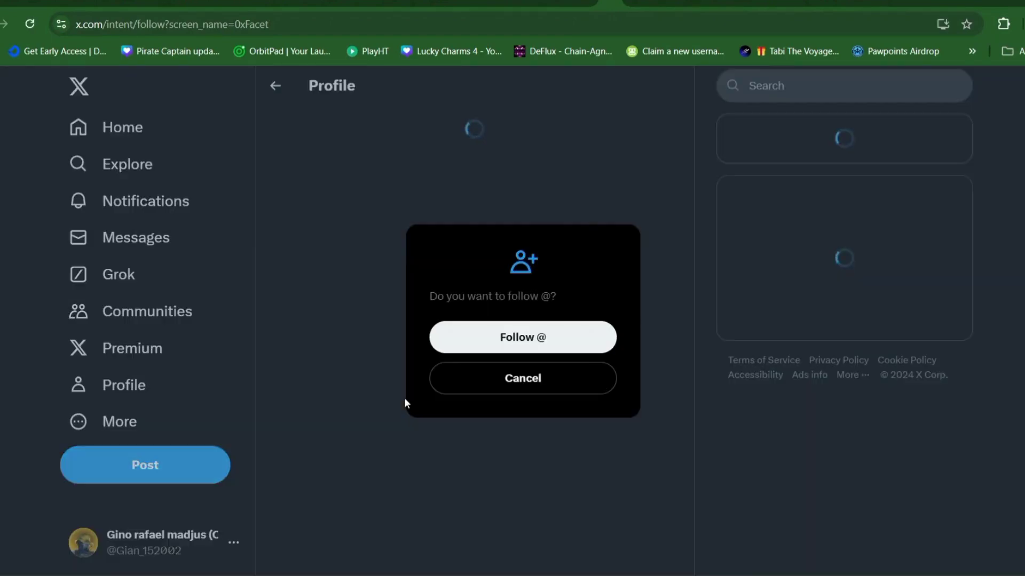
pyautogui.click(549, 337)
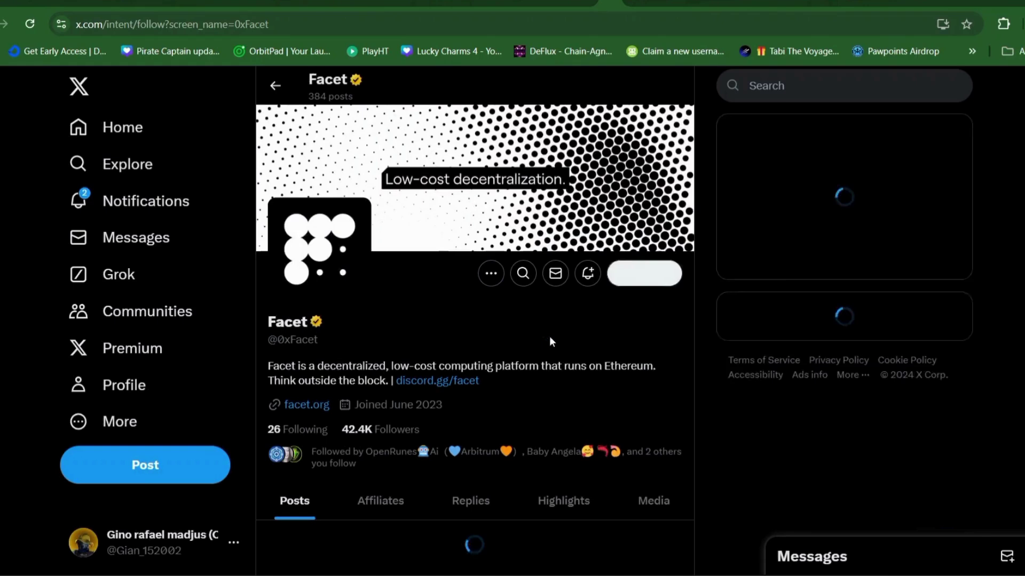
pyautogui.click(588, 273)
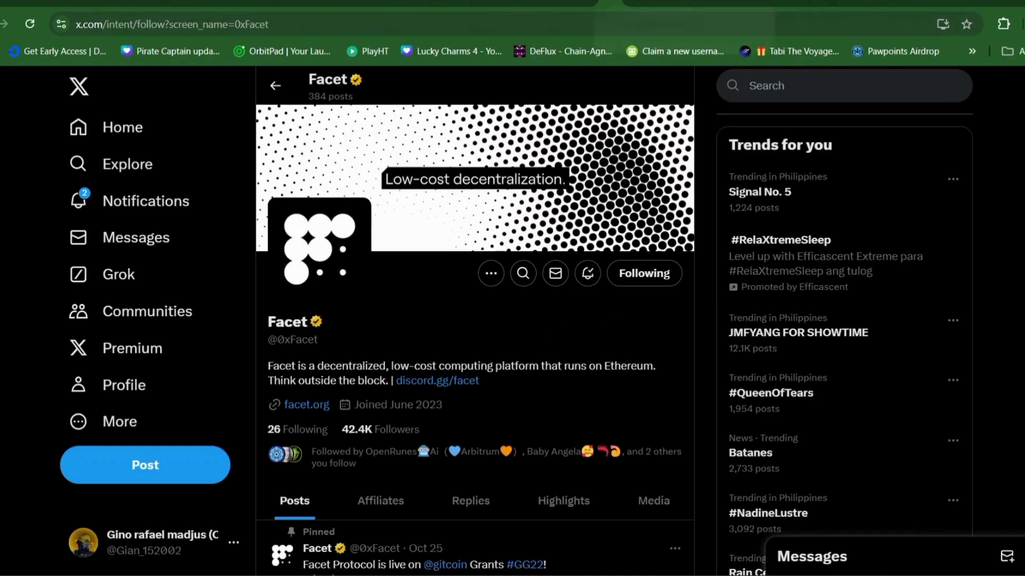
pyautogui.click(533, 4)
# Step: Attempt the Facet Swap page visit, dismiss the AVG block warning and close the failed tab
pyautogui.scroll(5, 669, 219)
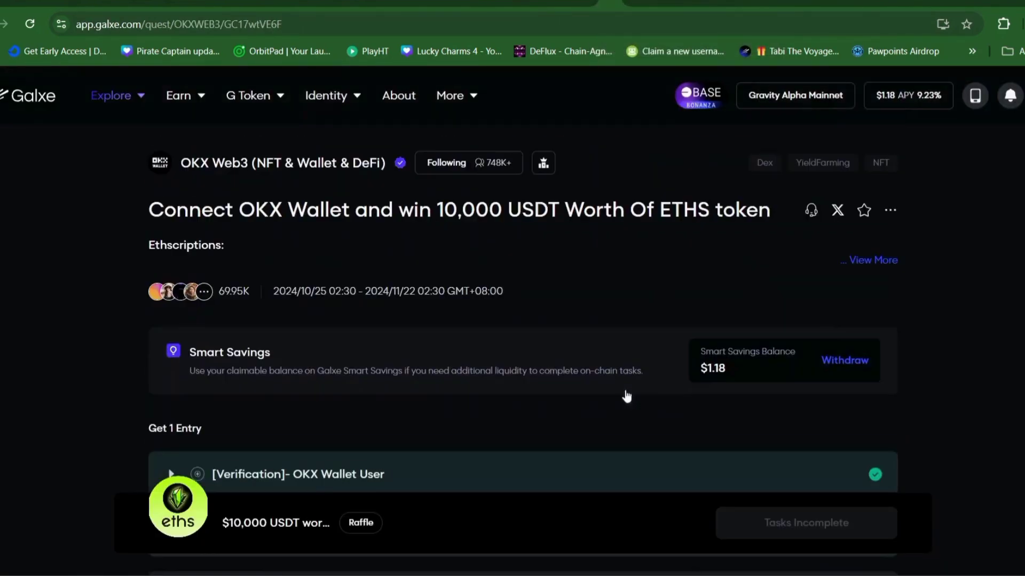
pyautogui.scroll(-7, 626, 392)
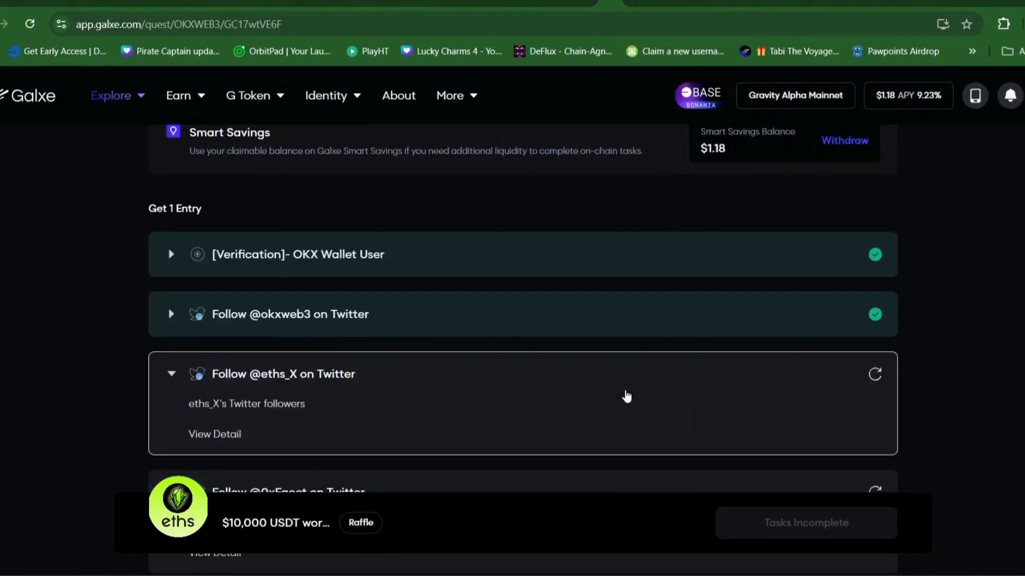
pyautogui.scroll(-2, 625, 395)
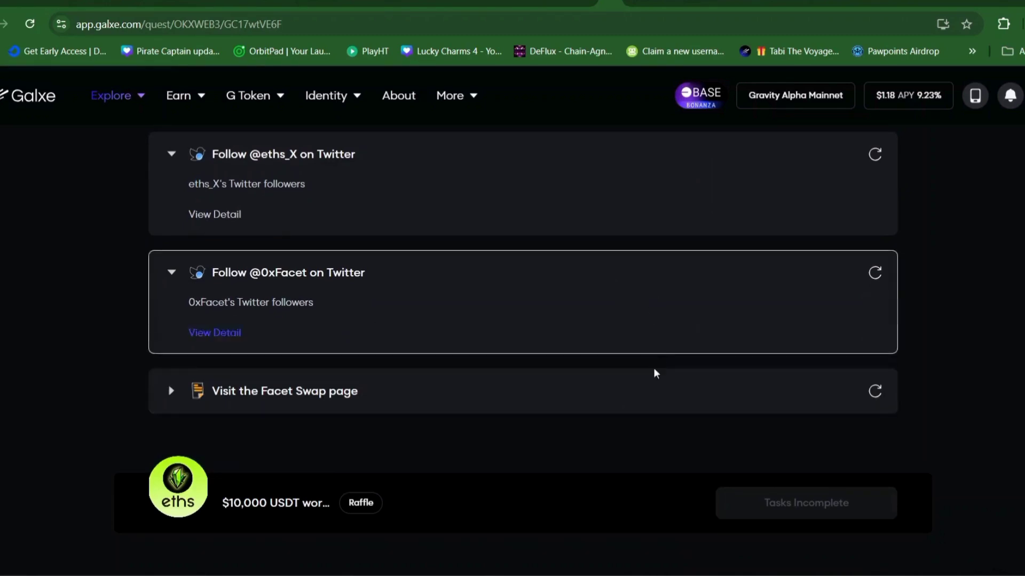
pyautogui.click(638, 401)
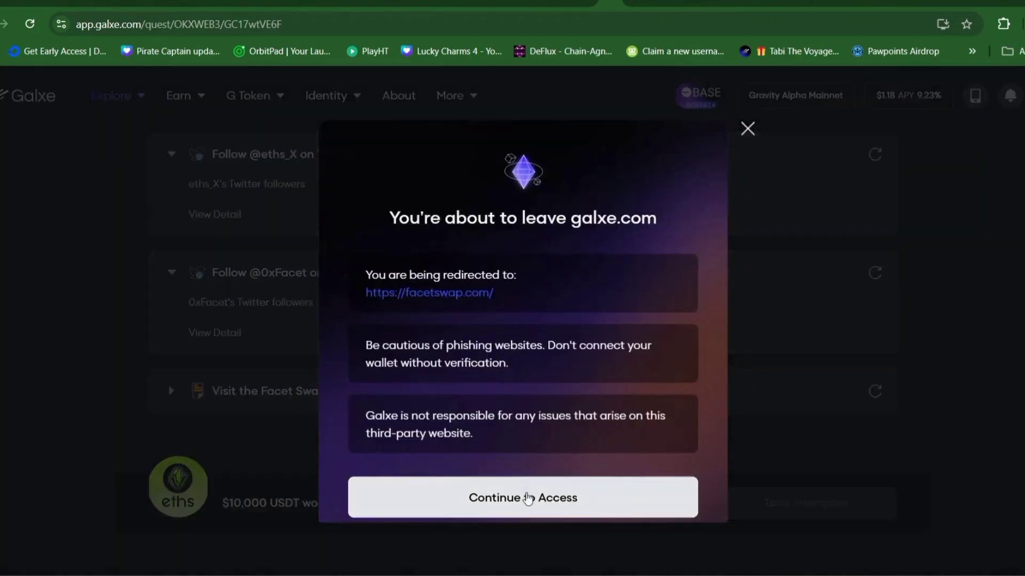
pyautogui.click(529, 495)
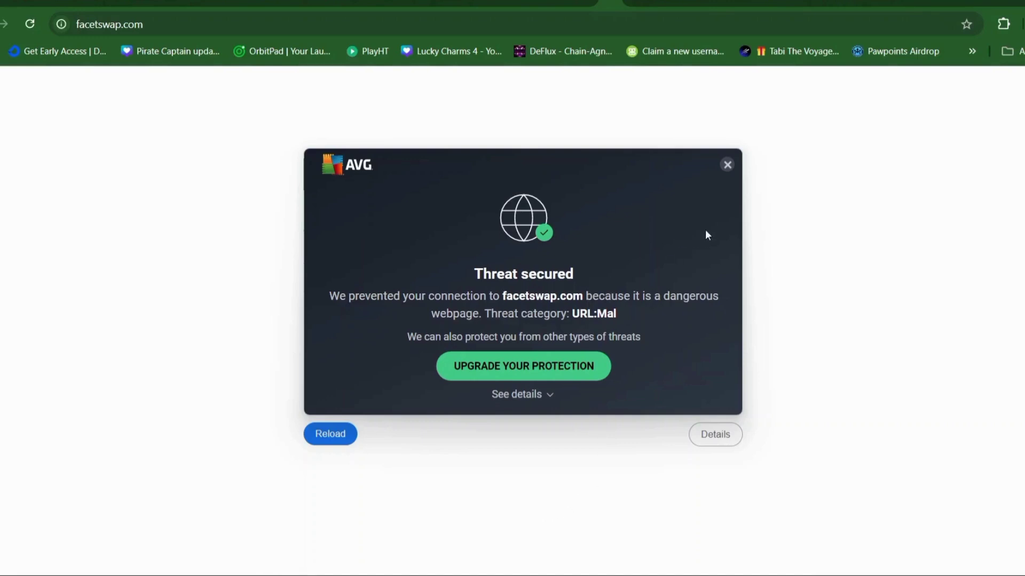
pyautogui.click(727, 165)
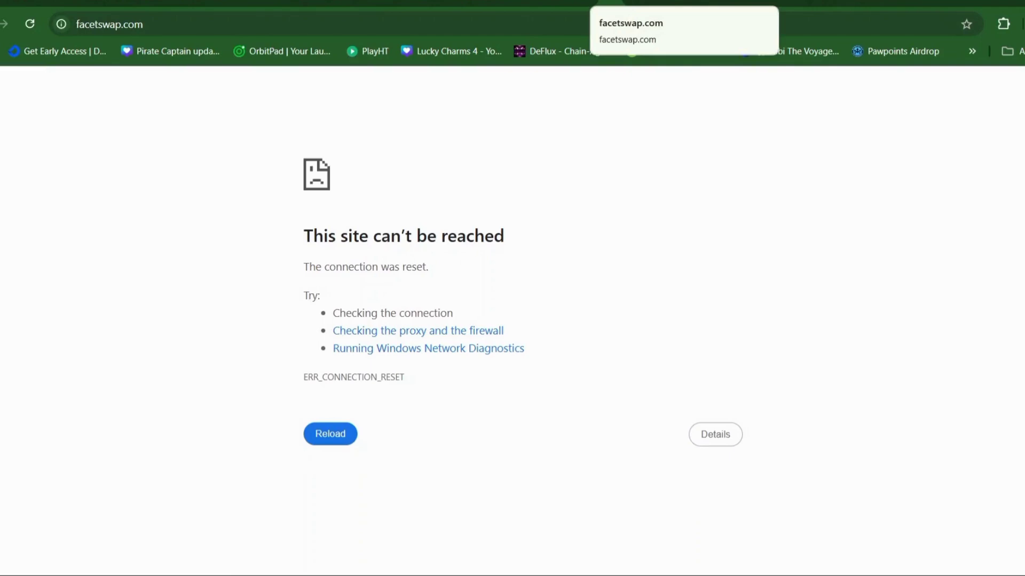
pyautogui.hotkey('ctrl', 'w')
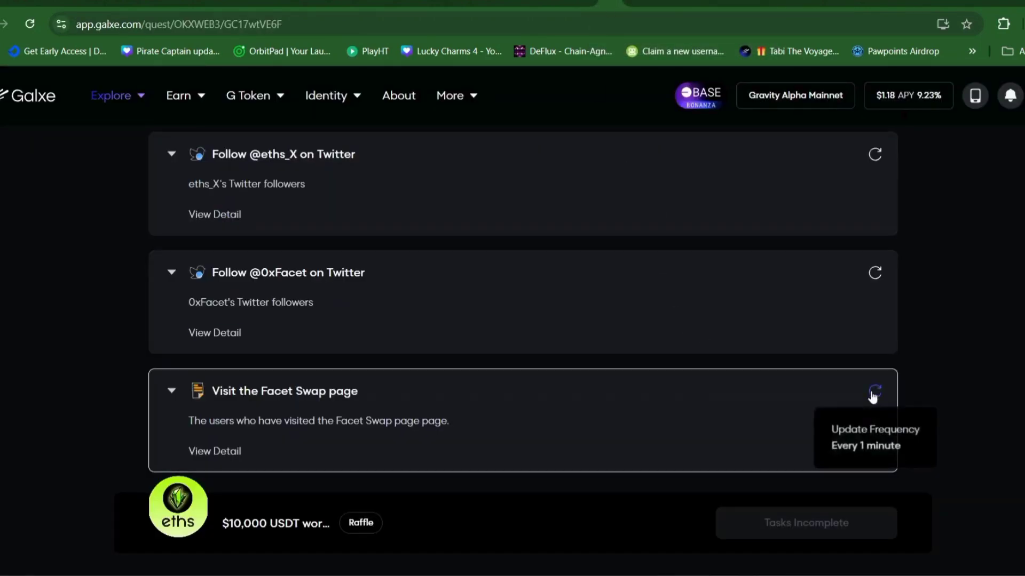
# Step: Refresh the Facet Swap task to verify it, then Participate to enter the raffle
pyautogui.click(873, 394)
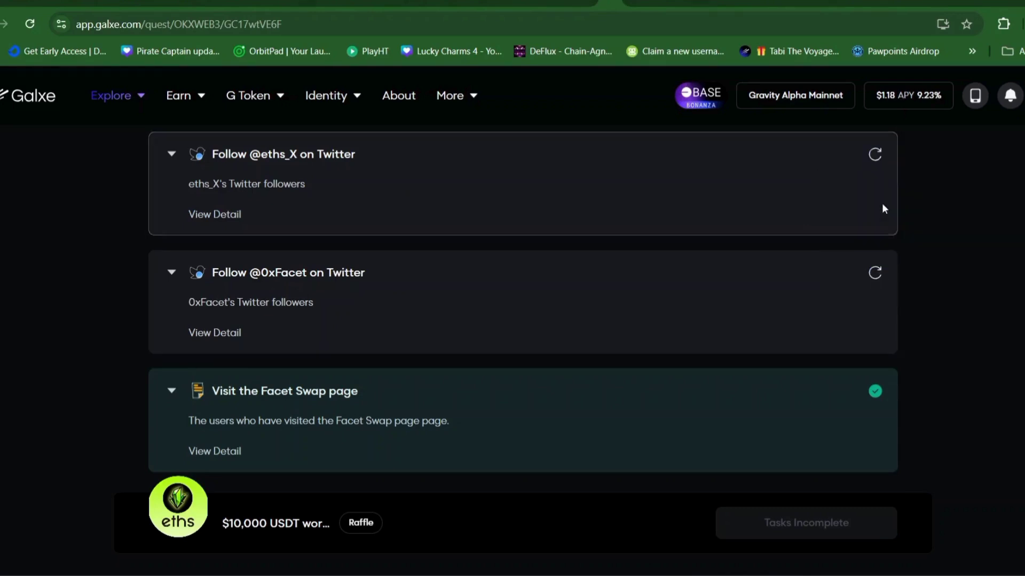
pyautogui.scroll(4, 905, 339)
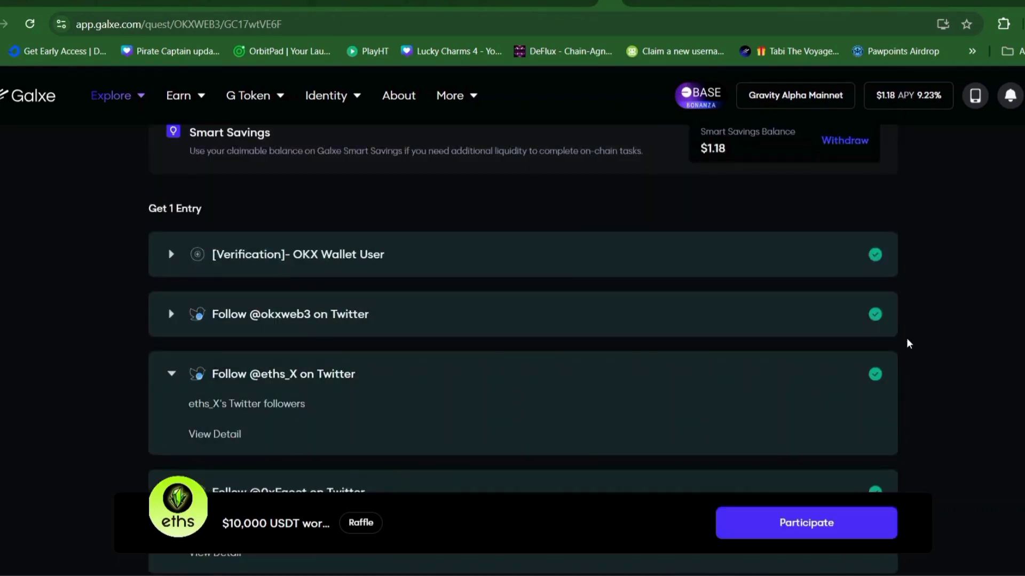
pyautogui.scroll(4, 908, 340)
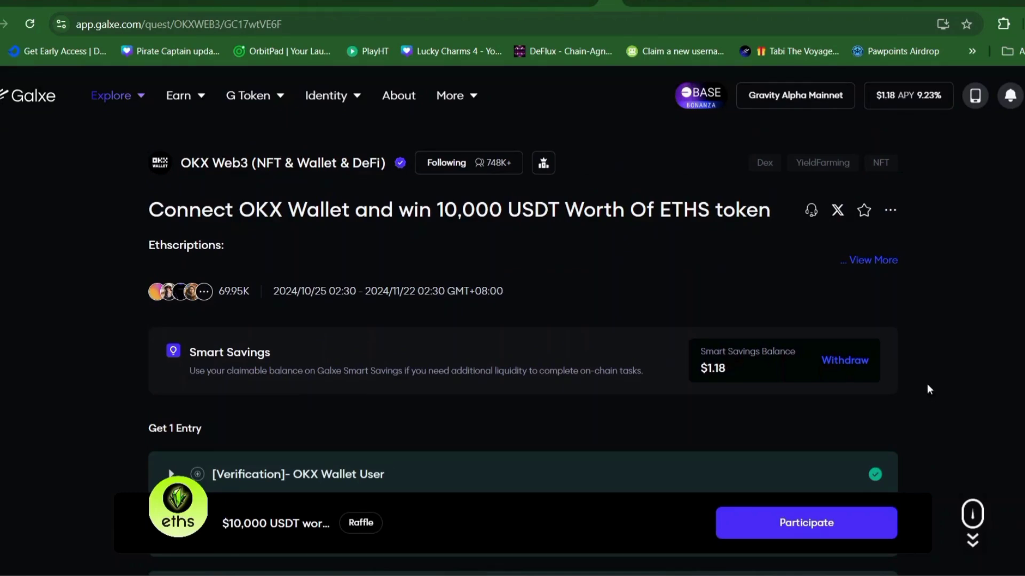
pyautogui.scroll(-10, 927, 383)
pyautogui.click(864, 383)
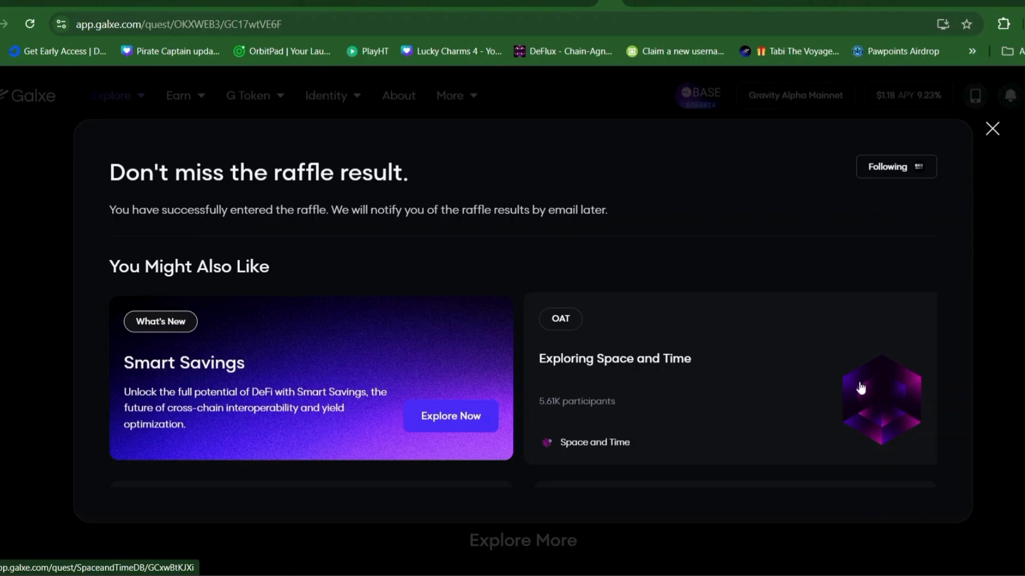
# Step: Close the raffle confirmation, leaving 1 Entry and the 21-day countdown visible
pyautogui.scroll(-3, 848, 403)
pyautogui.scroll(-1, 849, 401)
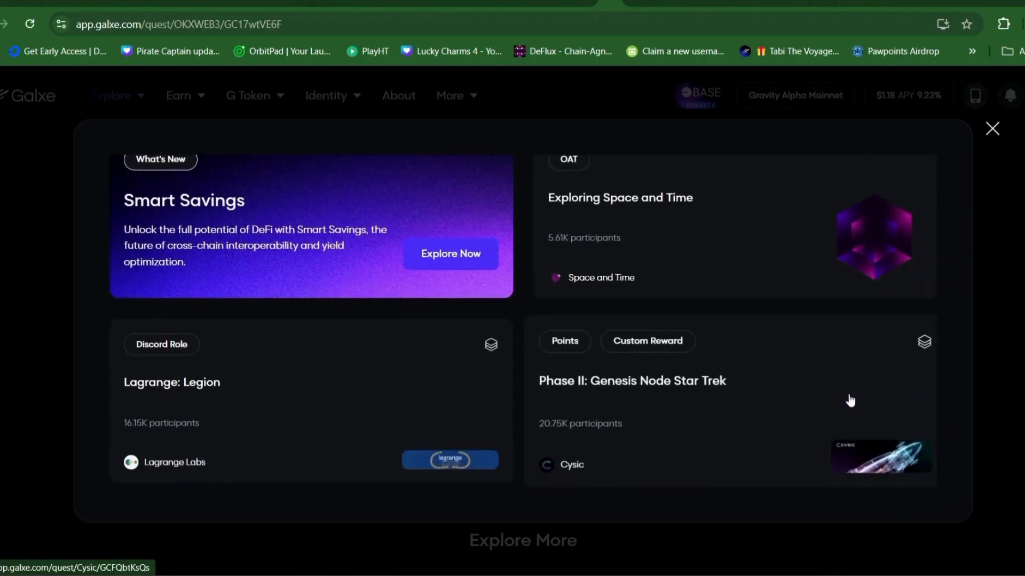
pyautogui.click(993, 130)
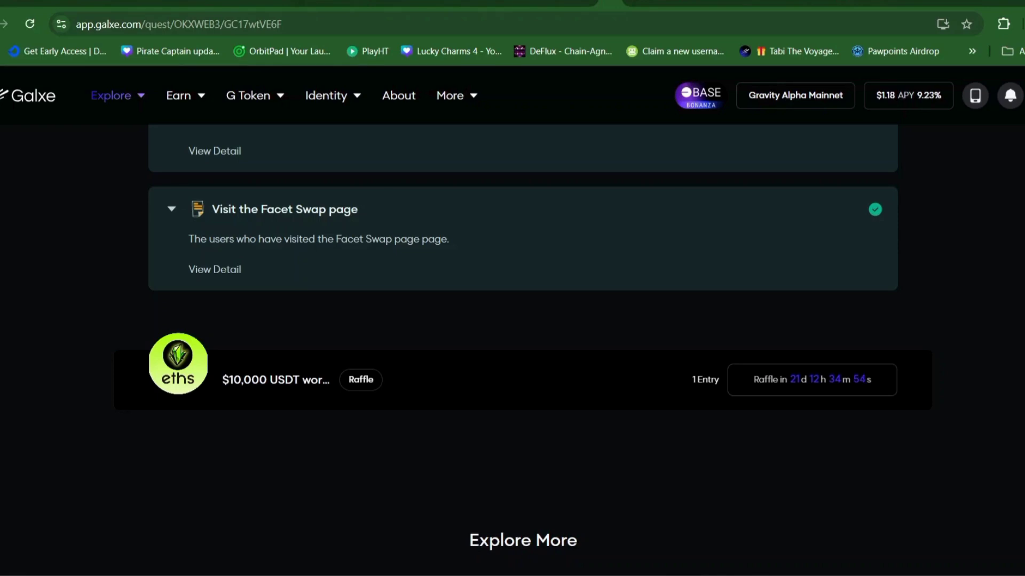
pyautogui.scroll(10, 523, 320)
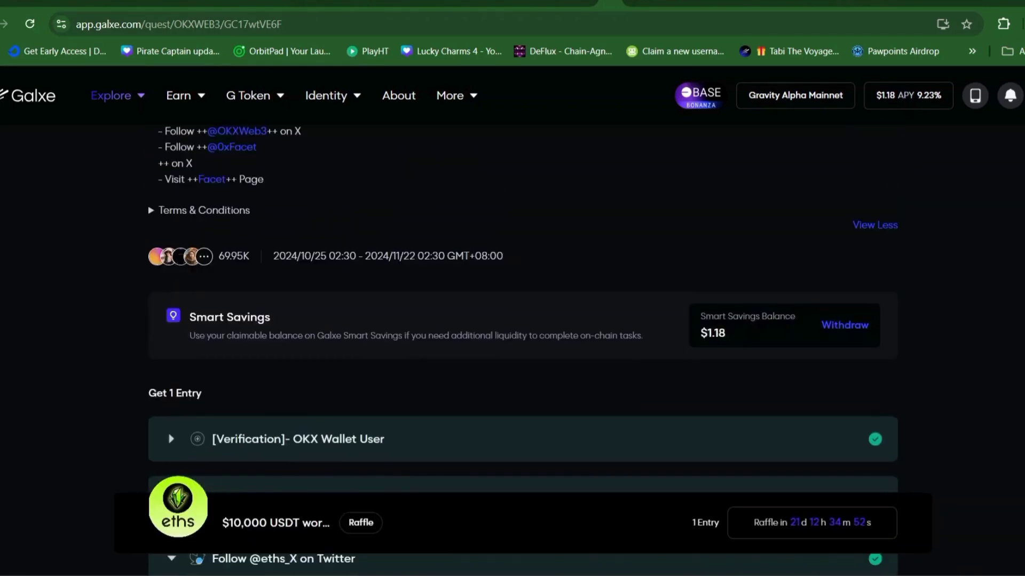
pyautogui.scroll(5, 523, 320)
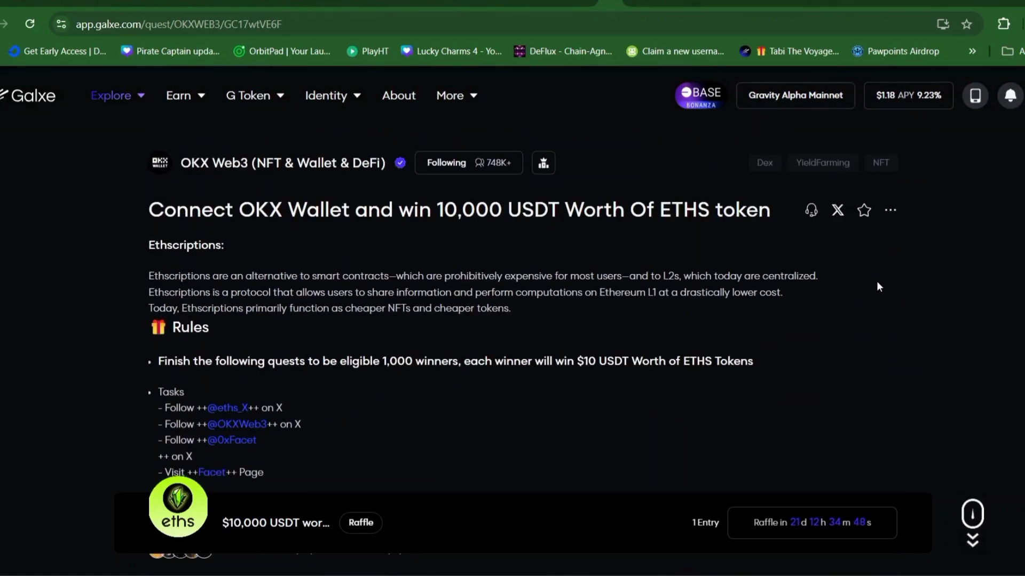
pyautogui.scroll(-5, 629, 534)
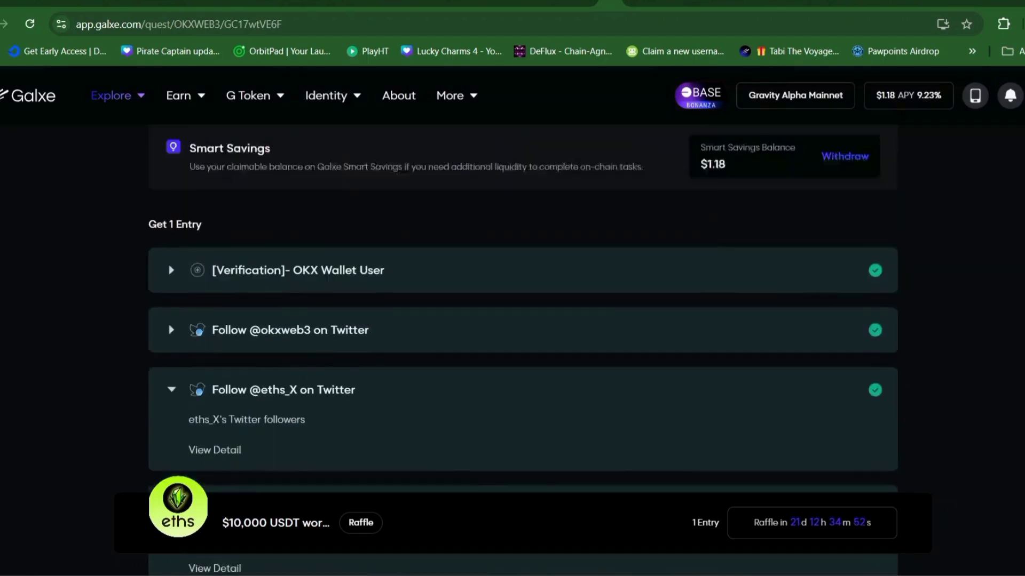
pyautogui.scroll(5, 523, 320)
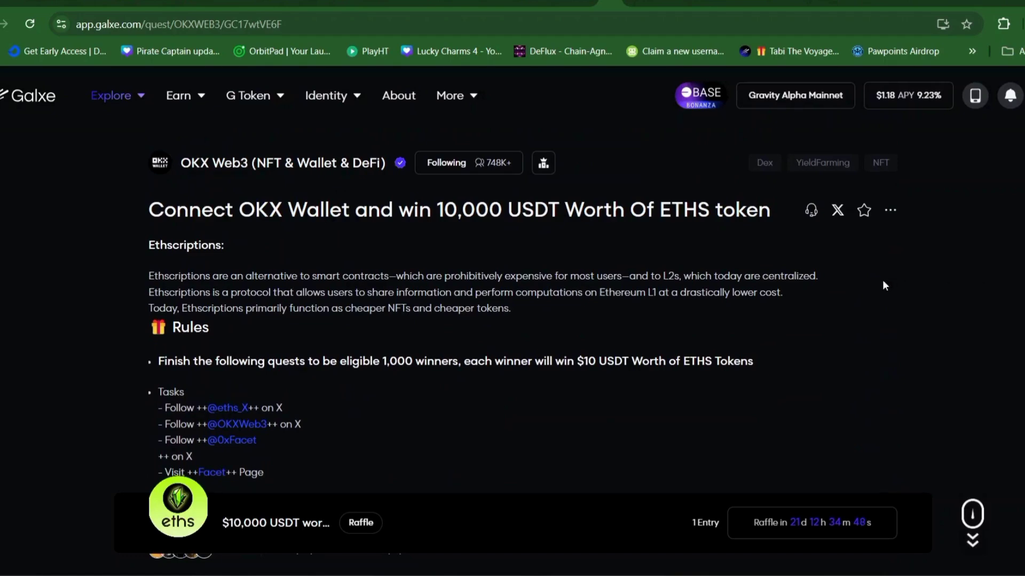
pyautogui.scroll(-5, 629, 434)
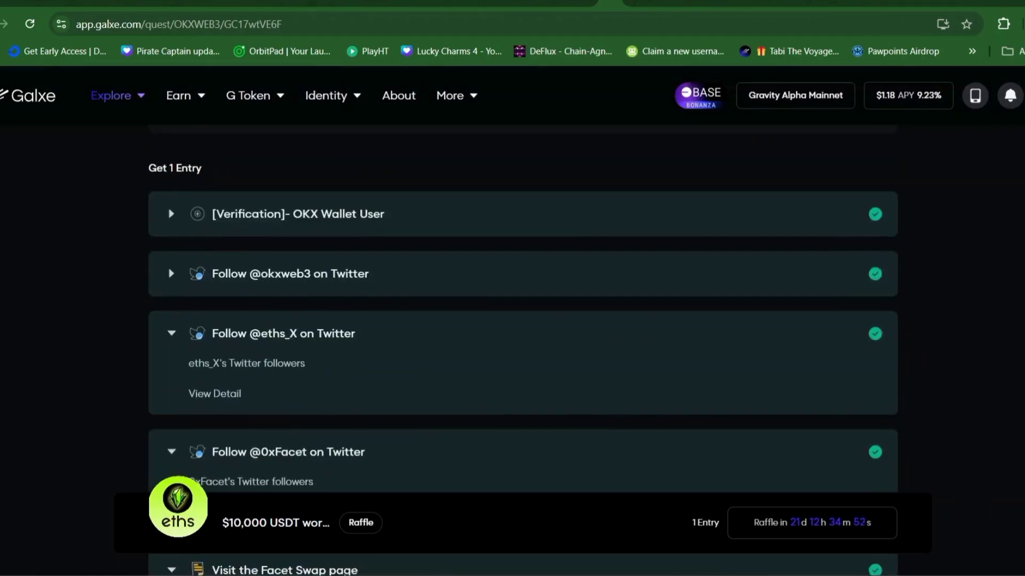
pyautogui.scroll(5, 523, 321)
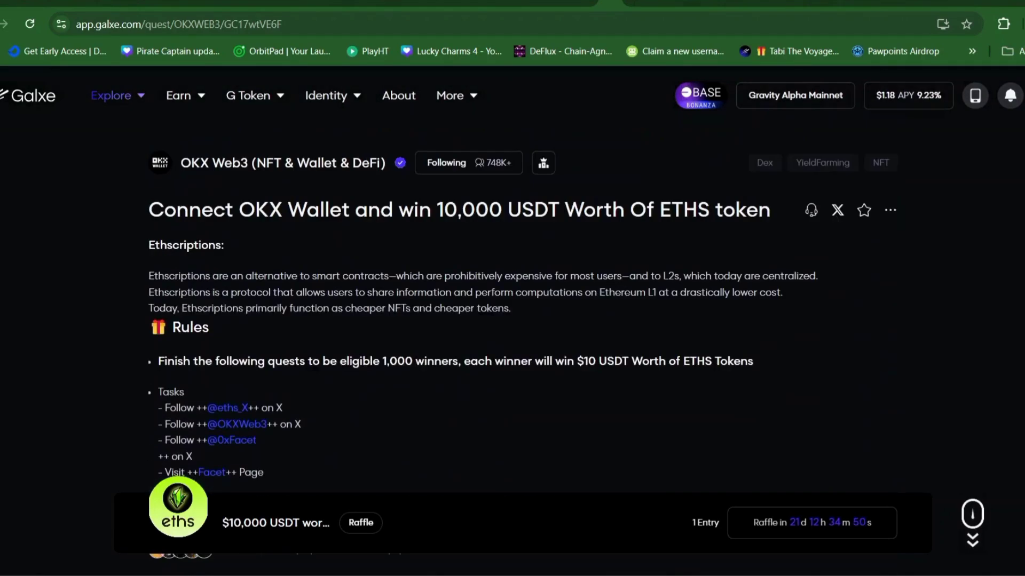